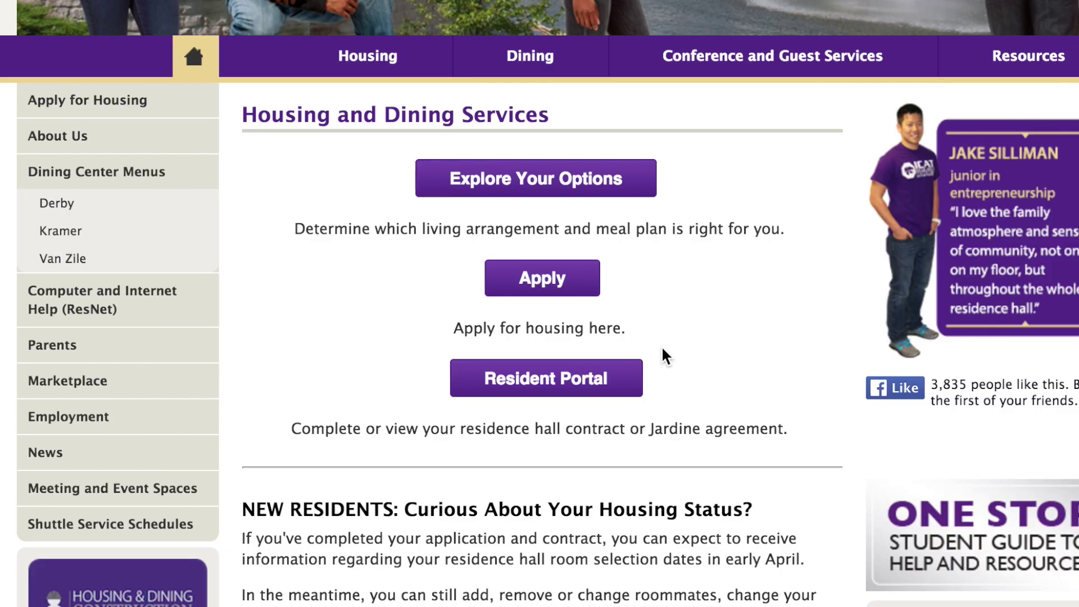
- Open the Resident Portal and go to residence hall room selection
{"action": "left_click", "coordinate": [533, 380]}
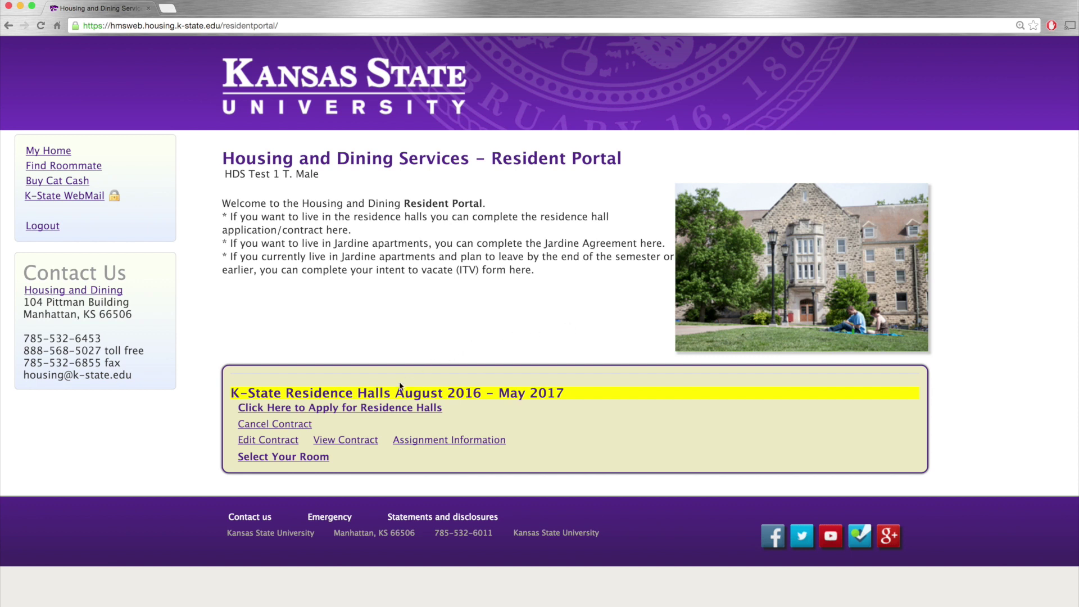
{"action": "left_click", "coordinate": [322, 458]}
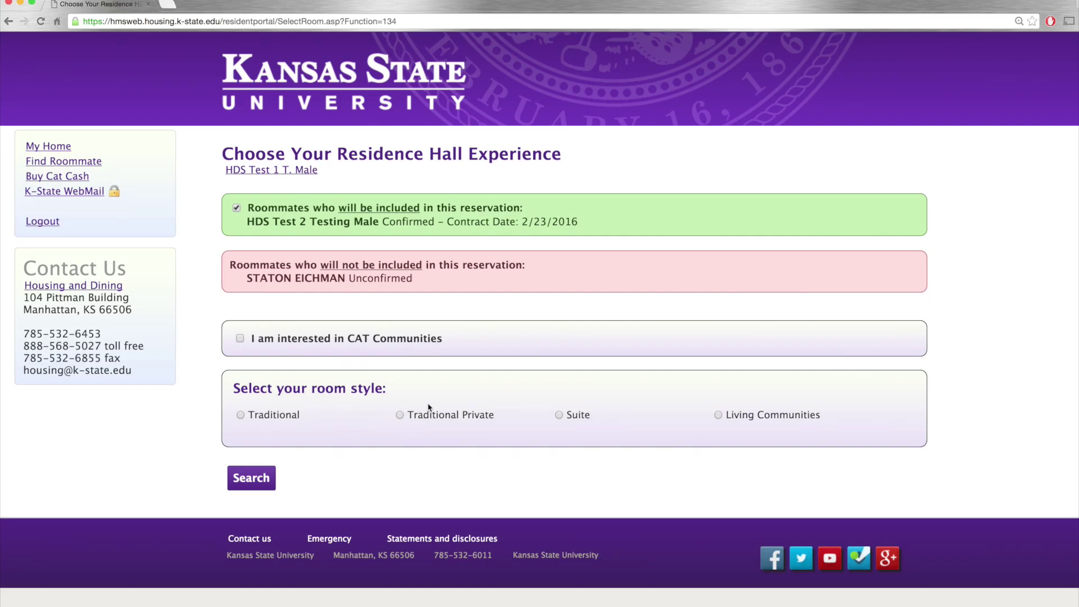
- Search Suite-style rooms for 2, 3 and 4 Person Private Suites to list availability by hall
{"action": "left_click", "coordinate": [559, 416]}
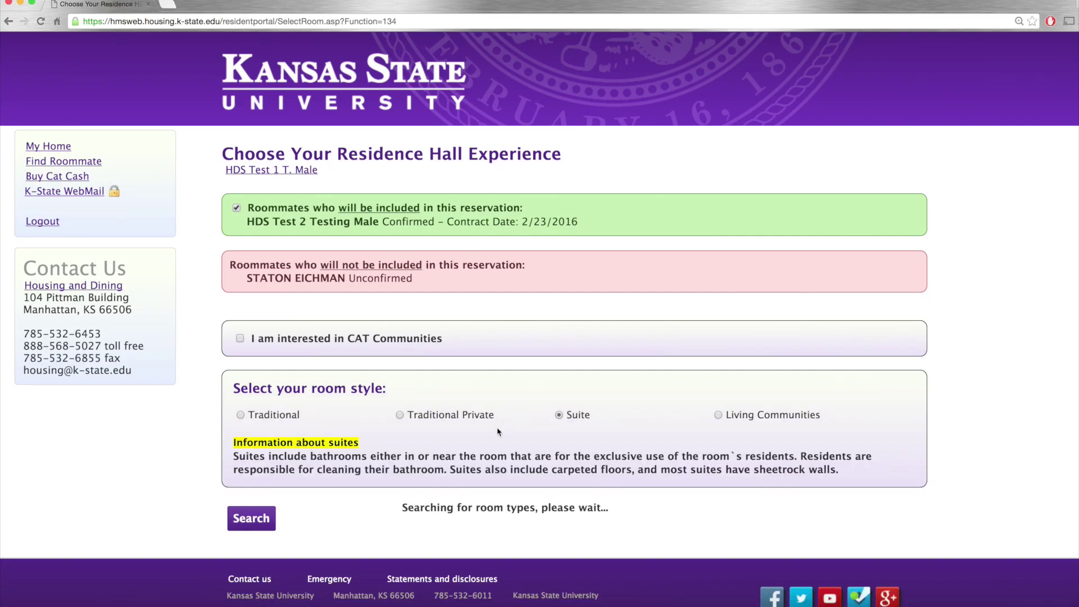
{"action": "scroll", "coordinate": [485, 451], "scroll_direction": "down", "scroll_amount": 3}
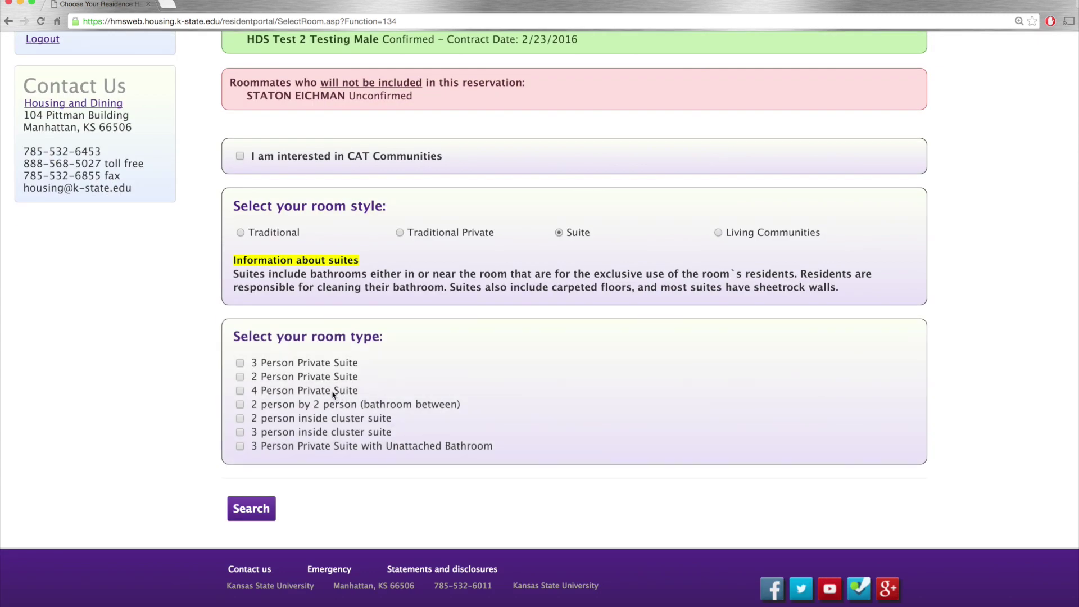
{"action": "left_click", "coordinate": [240, 390]}
{"action": "left_click", "coordinate": [252, 508]}
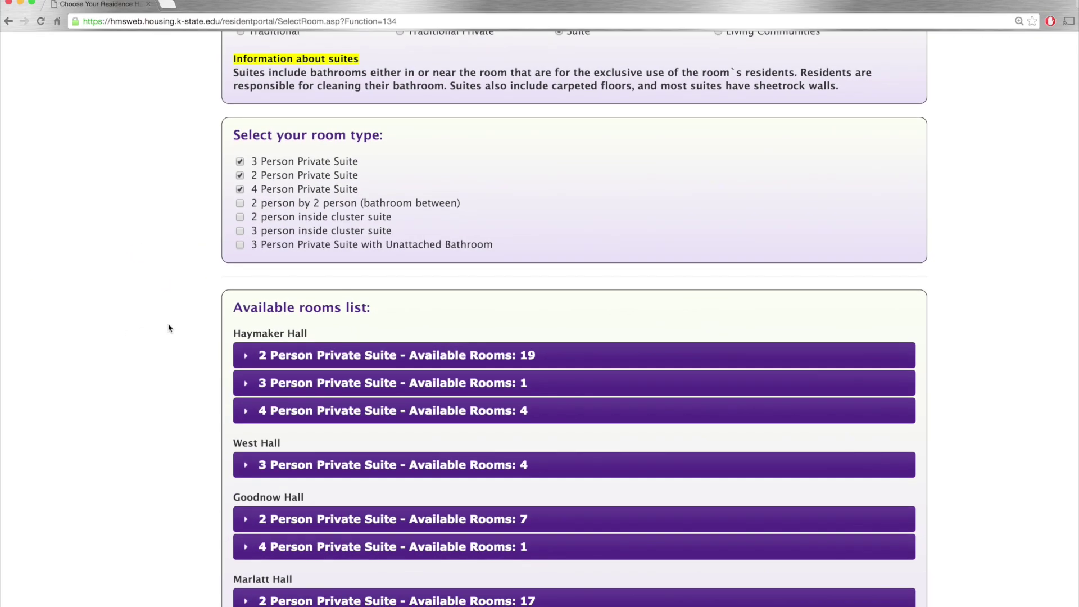
{"action": "scroll", "coordinate": [168, 326], "scroll_direction": "down", "scroll_amount": 3}
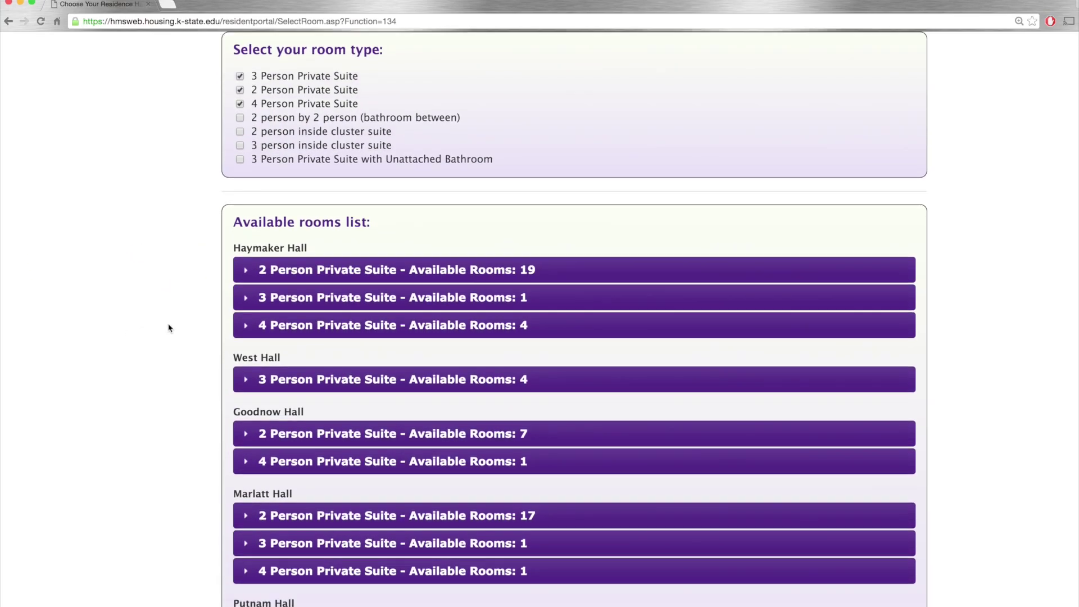
- Expand and browse Haymaker Hall's available 2 Person Private Suites
{"action": "scroll", "coordinate": [169, 328], "scroll_direction": "down", "scroll_amount": 3}
{"action": "left_click", "coordinate": [245, 175]}
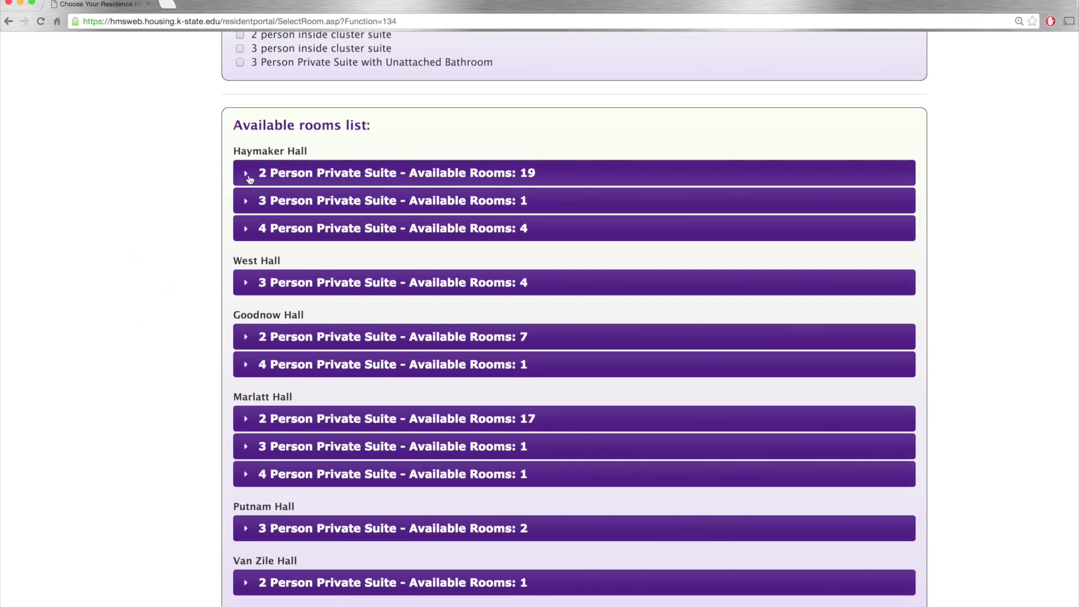
{"action": "scroll", "coordinate": [241, 202], "scroll_direction": "down", "scroll_amount": 2}
{"action": "scroll", "coordinate": [241, 206], "scroll_direction": "down", "scroll_amount": 2}
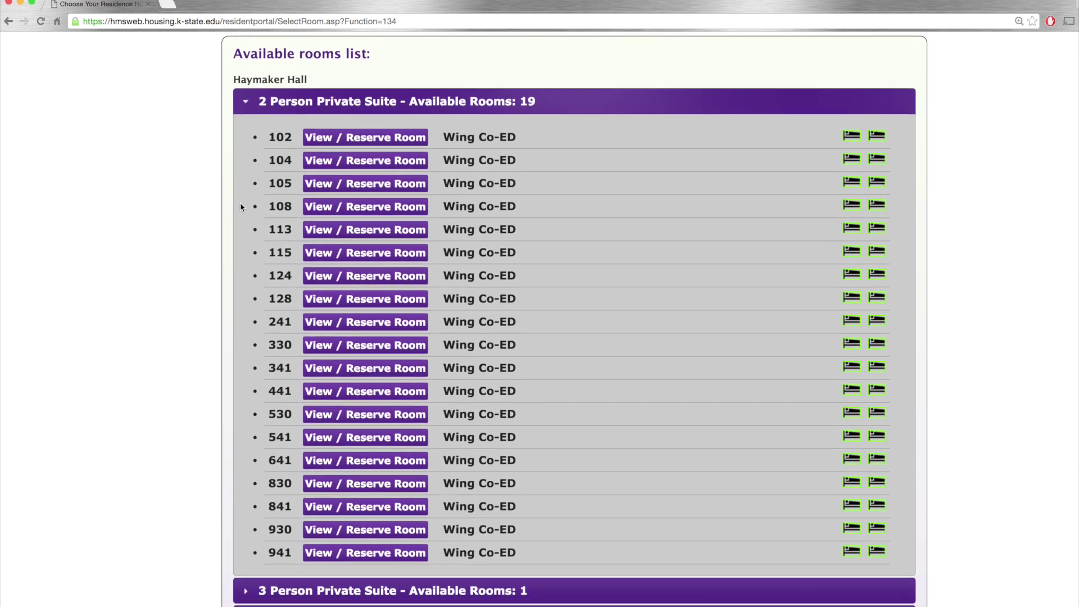
{"action": "scroll", "coordinate": [240, 207], "scroll_direction": "down", "scroll_amount": 2}
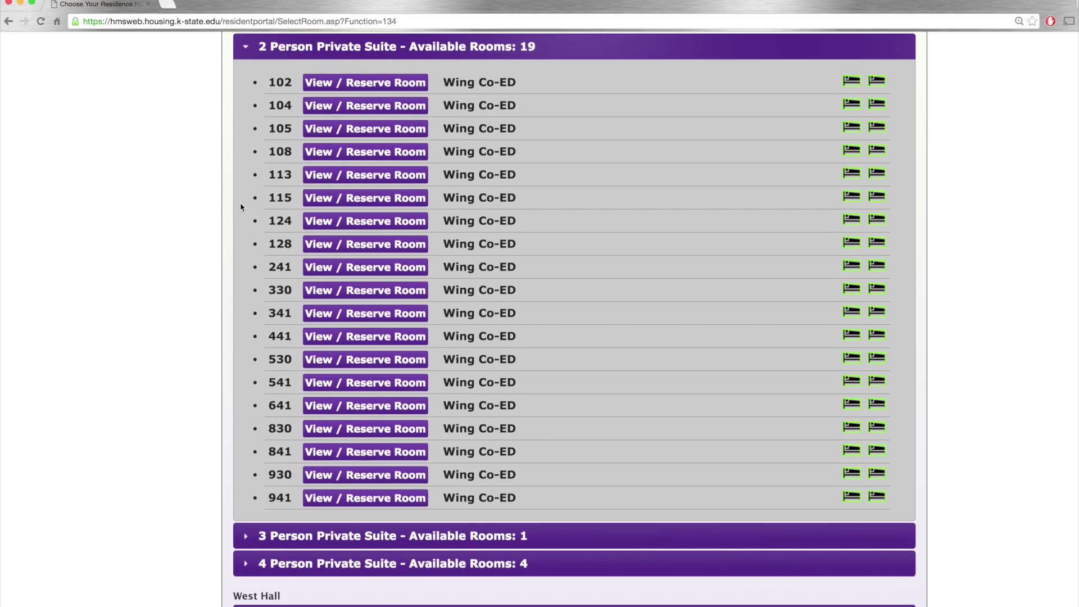
{"action": "scroll", "coordinate": [240, 207], "scroll_direction": "down", "scroll_amount": 10}
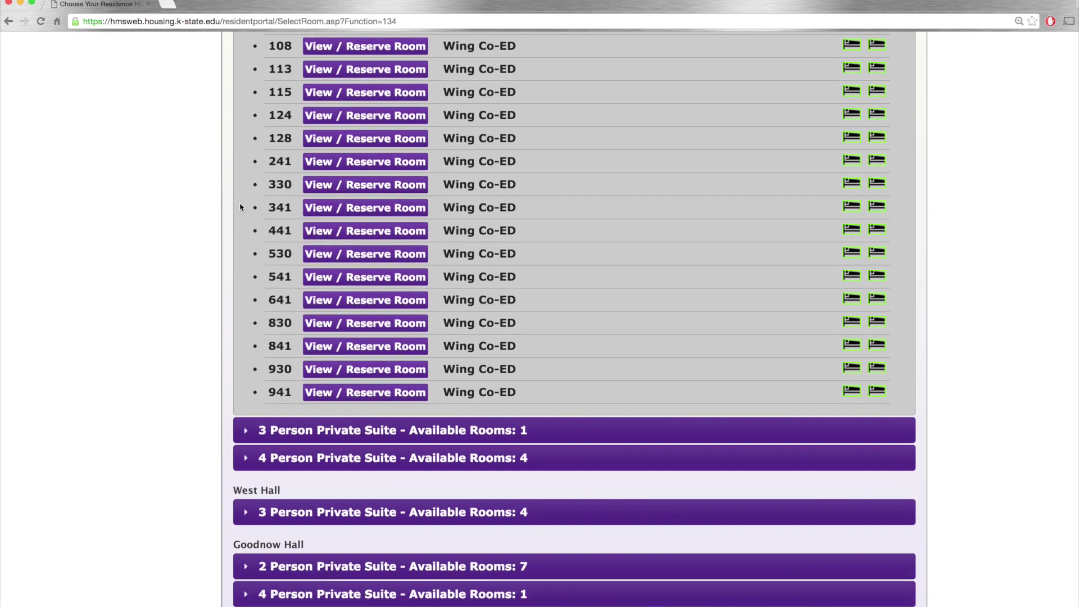
{"action": "scroll", "coordinate": [242, 208], "scroll_direction": "down", "scroll_amount": 1}
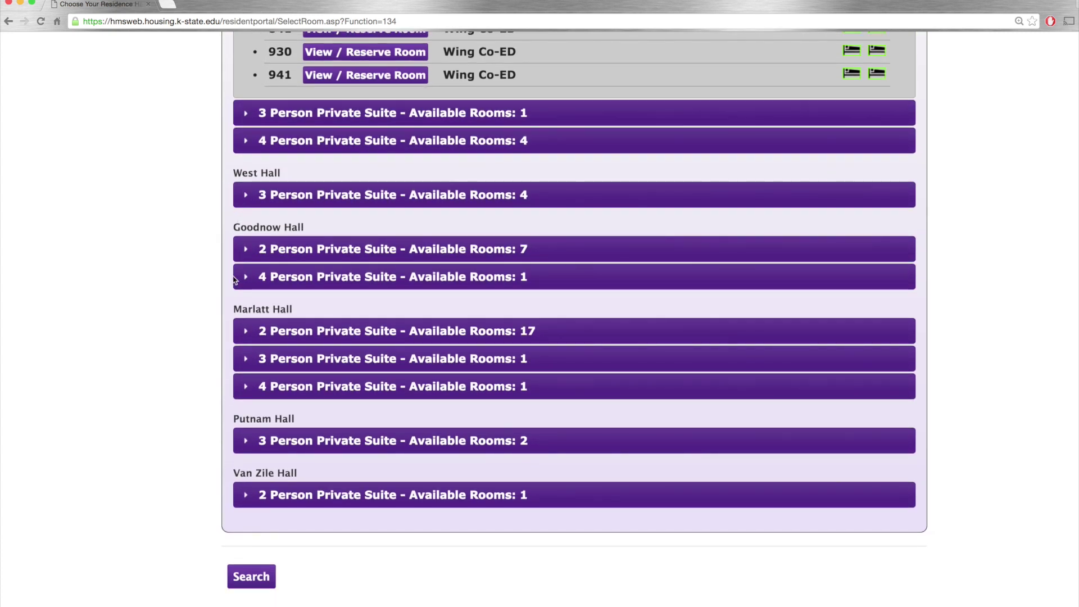
- Browse Marlatt Hall's 3 and 2 Person Private Suites and open room 335's reservation page
{"action": "left_click", "coordinate": [246, 360]}
{"action": "scroll", "coordinate": [246, 362], "scroll_direction": "down", "scroll_amount": 1}
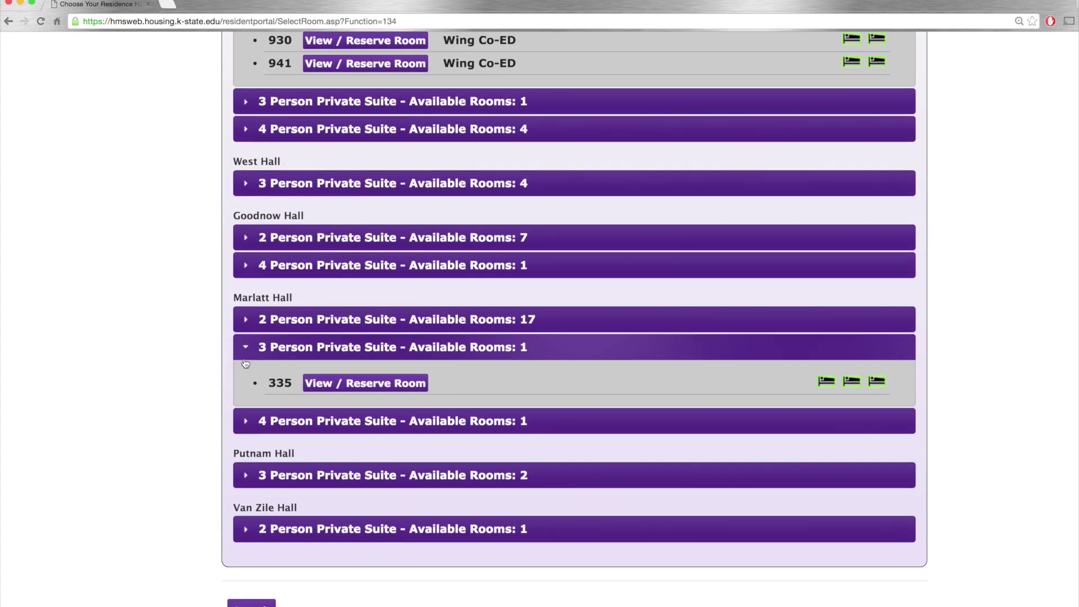
{"action": "left_click", "coordinate": [246, 317]}
{"action": "scroll", "coordinate": [246, 318], "scroll_direction": "down", "scroll_amount": 5}
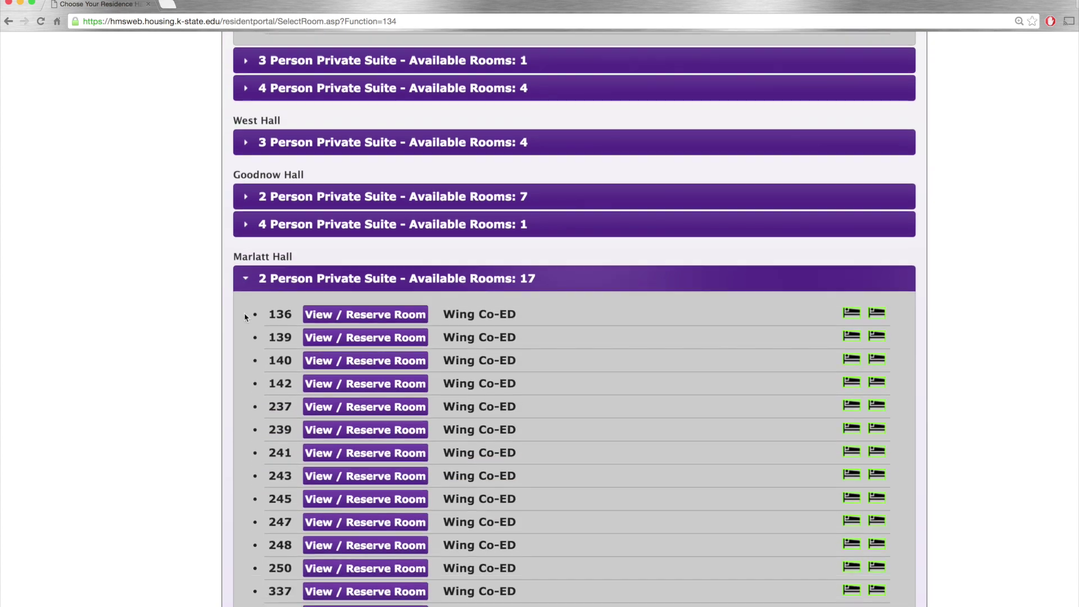
{"action": "scroll", "coordinate": [244, 316], "scroll_direction": "down", "scroll_amount": 4}
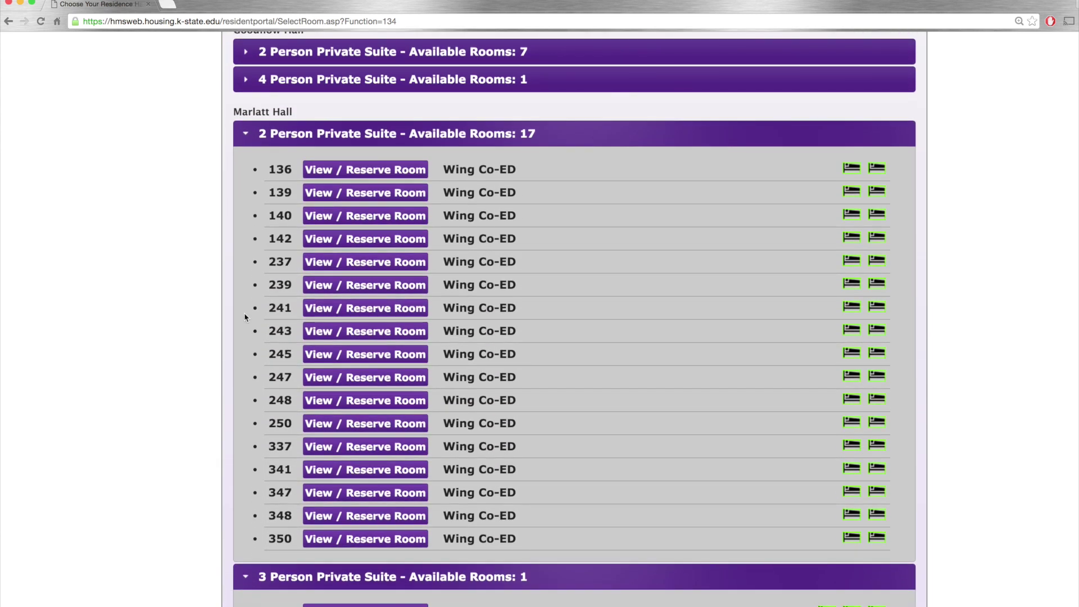
{"action": "scroll", "coordinate": [244, 317], "scroll_direction": "down", "scroll_amount": 3}
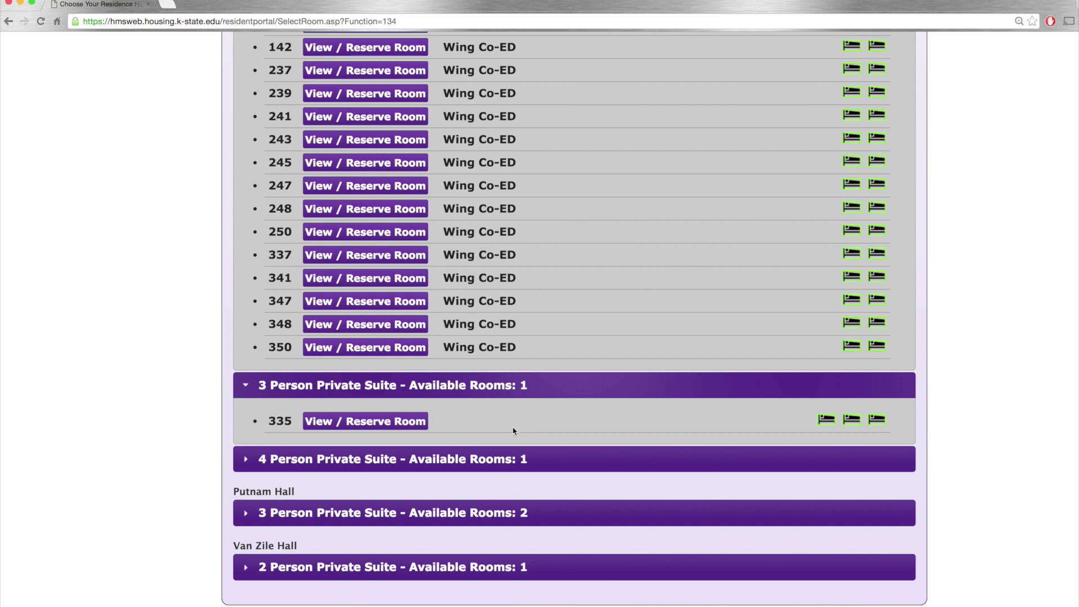
{"action": "left_click", "coordinate": [391, 423]}
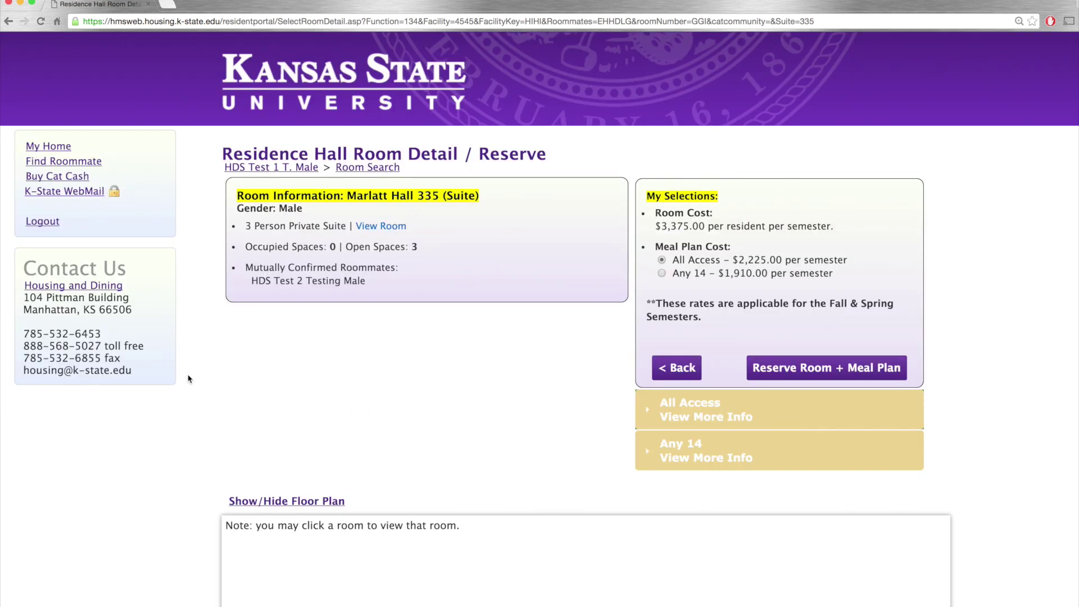
- Preview the suite rendering and check Marlatt Hall 335's costs and third-floor plan
{"action": "scroll", "coordinate": [189, 379], "scroll_direction": "down", "scroll_amount": 10}
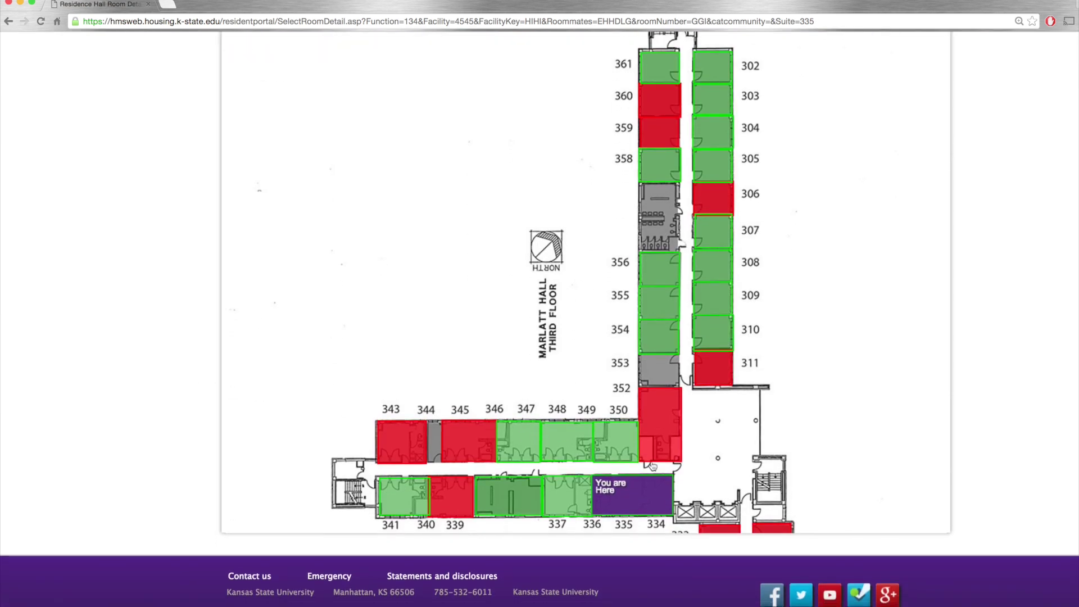
{"action": "scroll", "coordinate": [514, 362], "scroll_direction": "up", "scroll_amount": 10}
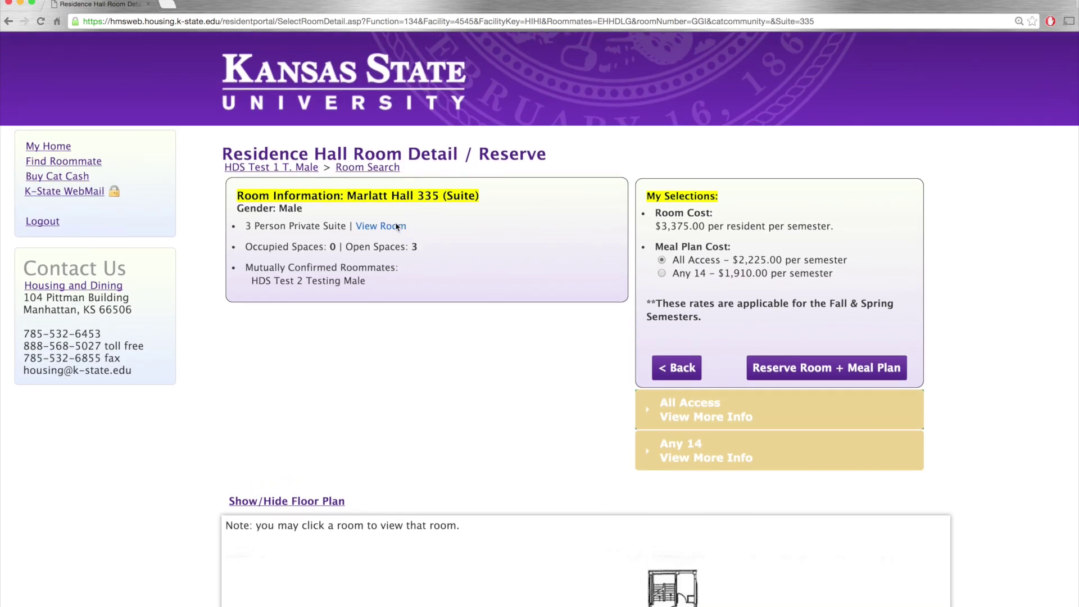
{"action": "left_click", "coordinate": [388, 226]}
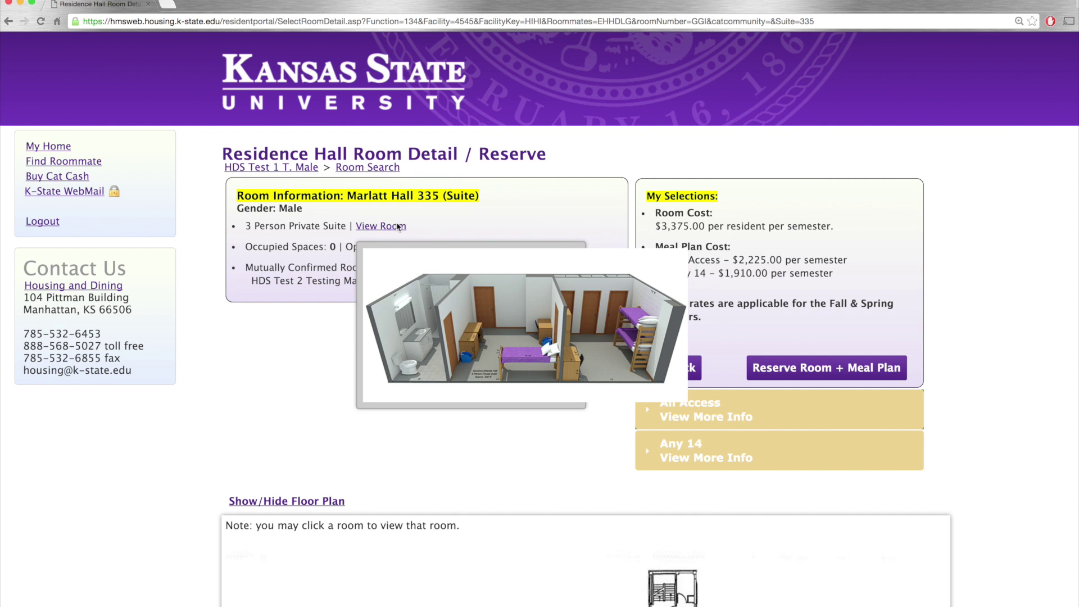
{"action": "scroll", "coordinate": [340, 369], "scroll_direction": "down", "scroll_amount": 5}
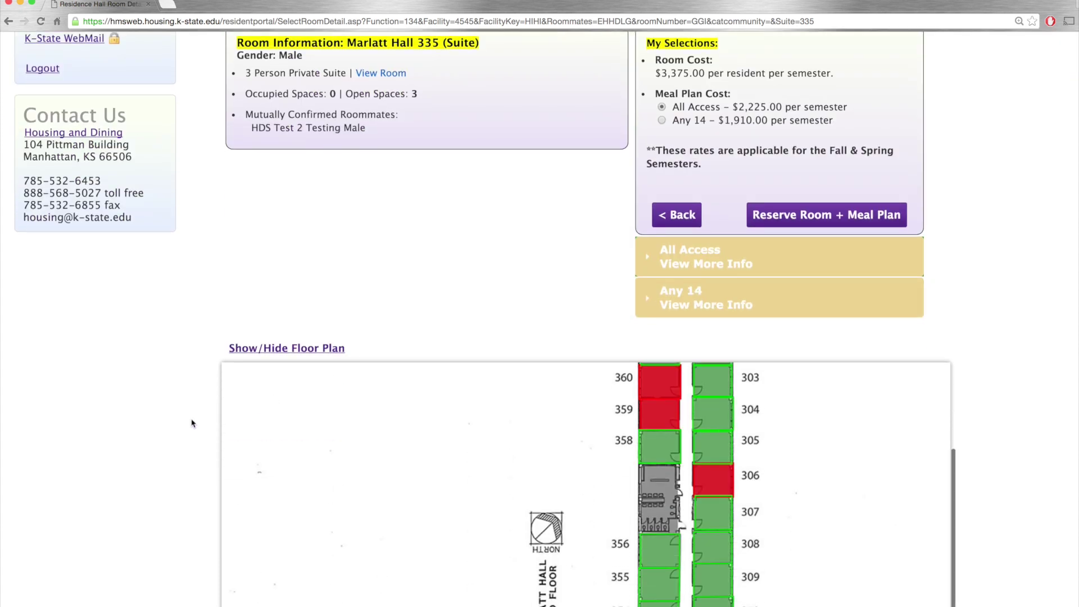
{"action": "scroll", "coordinate": [192, 422], "scroll_direction": "down", "scroll_amount": 5}
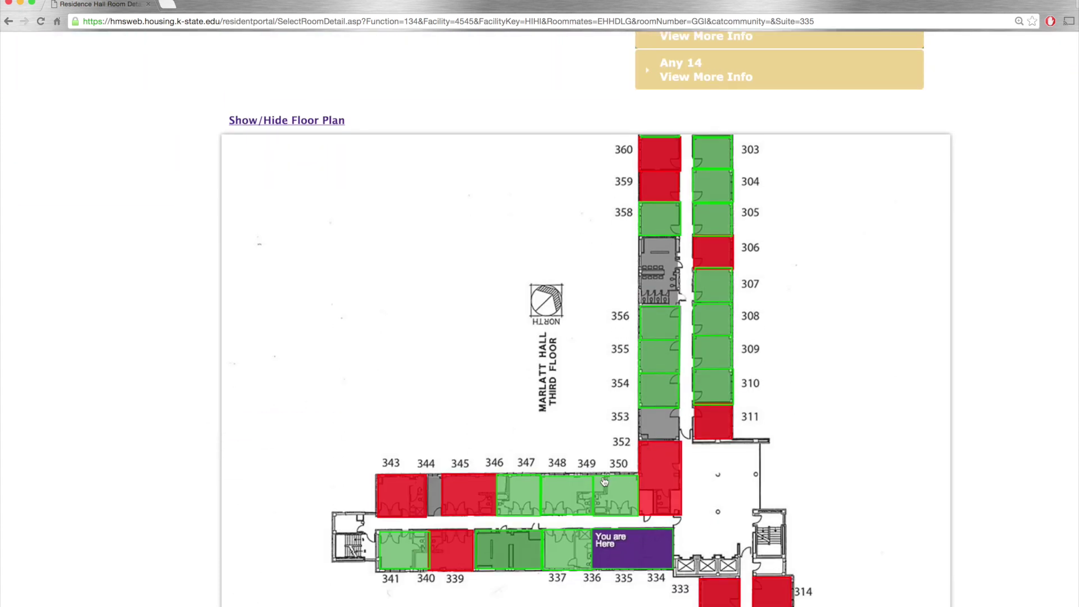
{"action": "scroll", "coordinate": [227, 203], "scroll_direction": "up", "scroll_amount": 10}
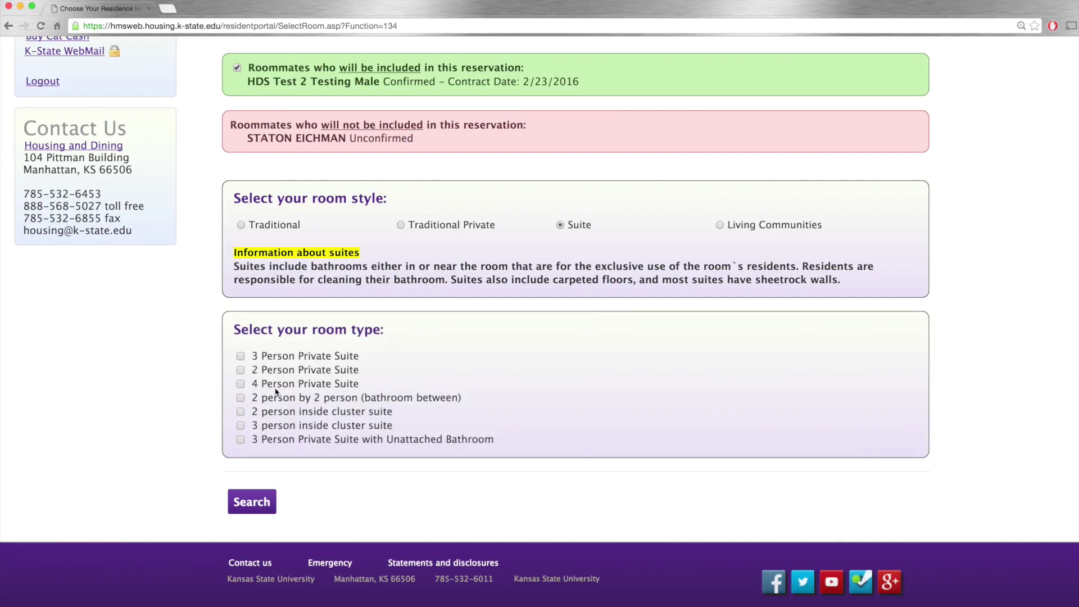
- Search 4 Person Private Suites and view Marlatt Hall's available 4-person suite
{"action": "left_click", "coordinate": [252, 501]}
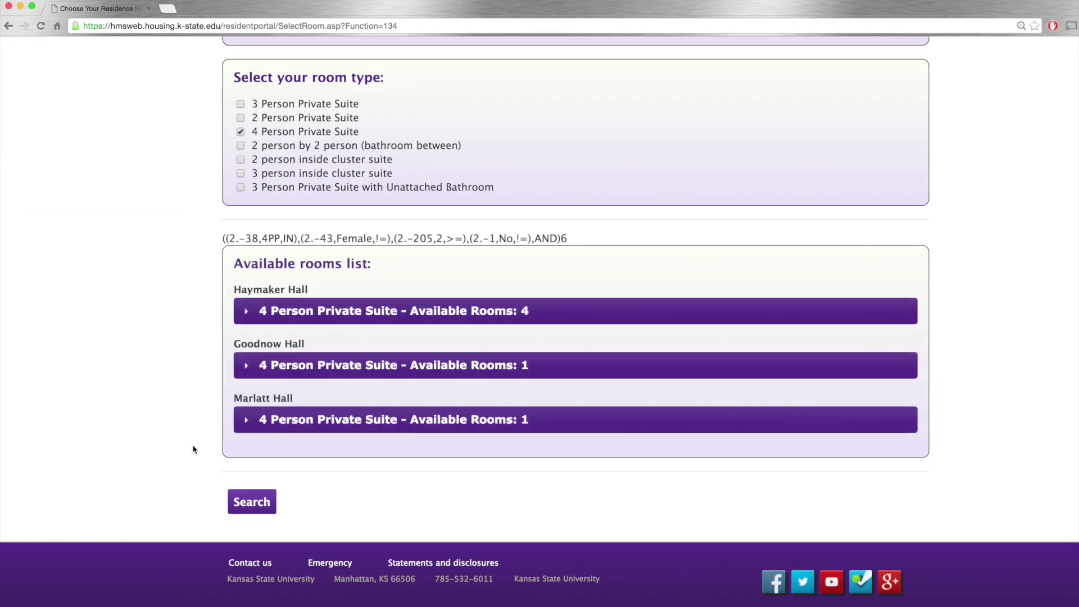
{"action": "left_click", "coordinate": [248, 420]}
{"action": "scroll", "coordinate": [328, 444], "scroll_direction": "down", "scroll_amount": 1}
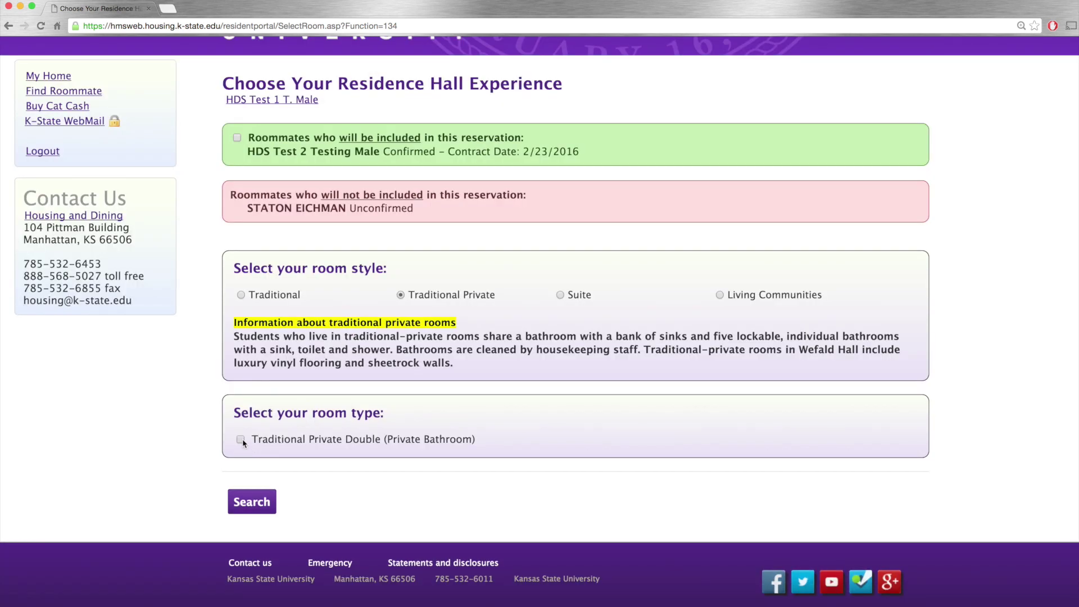
- Search Traditional Private Double rooms and open Wefald Hall 345's reservation page
{"action": "left_click", "coordinate": [262, 495]}
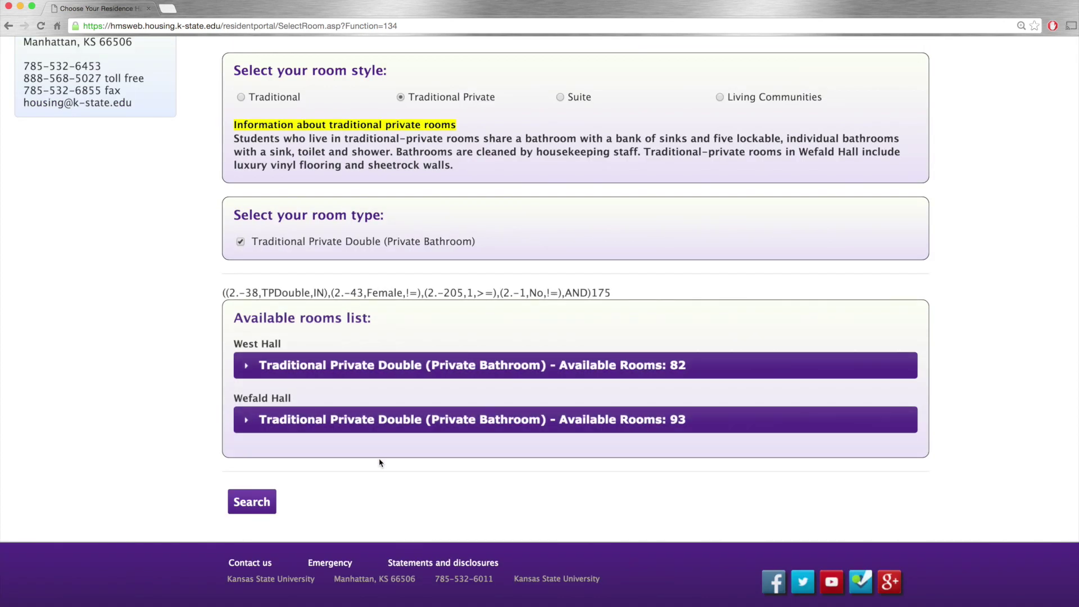
{"action": "left_click", "coordinate": [248, 420]}
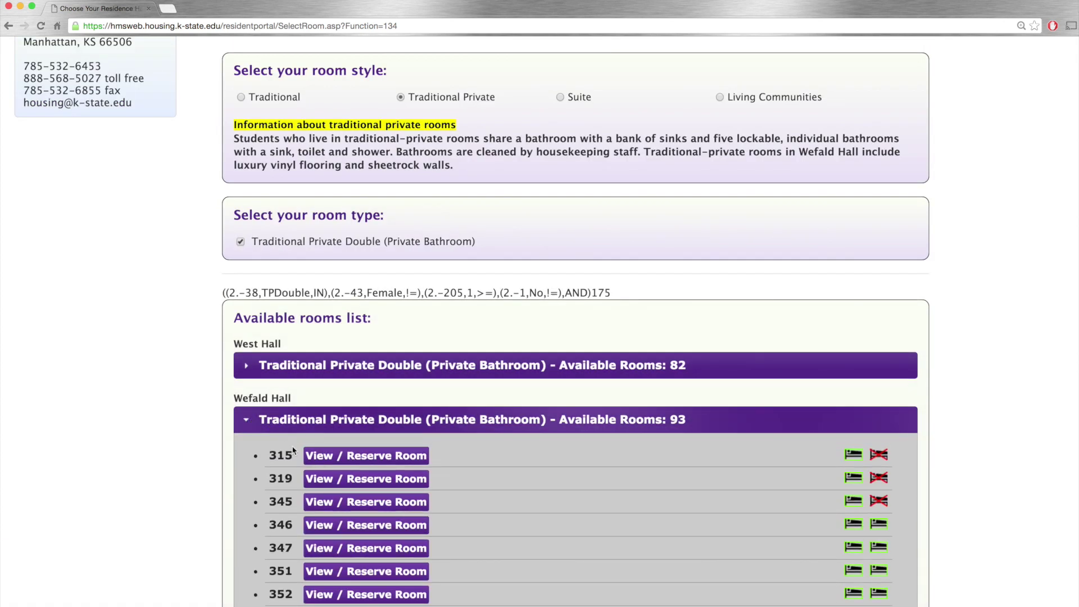
{"action": "scroll", "coordinate": [292, 448], "scroll_direction": "down", "scroll_amount": 3}
{"action": "left_click", "coordinate": [326, 445]}
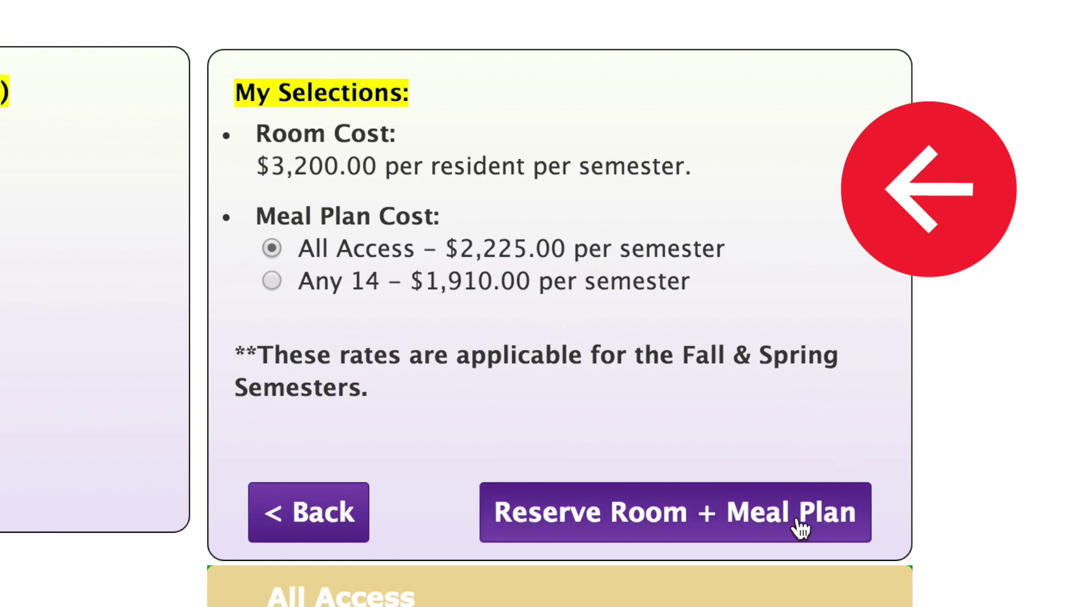
- Reserve Wefald Hall 345 with the All Access meal plan and confirm the assignment
{"action": "left_click", "coordinate": [689, 526]}
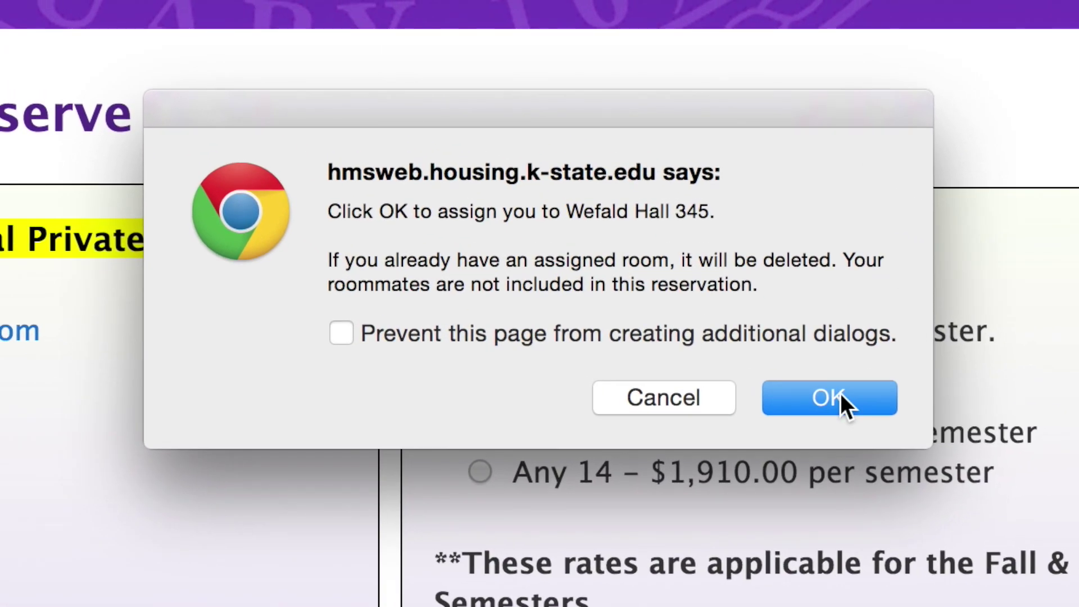
{"action": "left_click", "coordinate": [841, 393]}
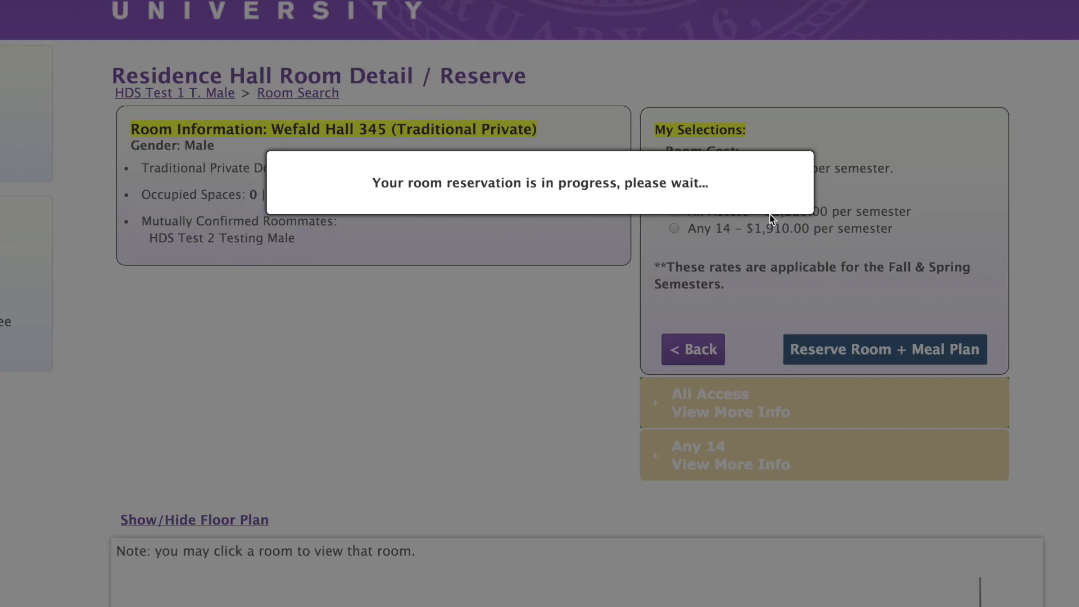